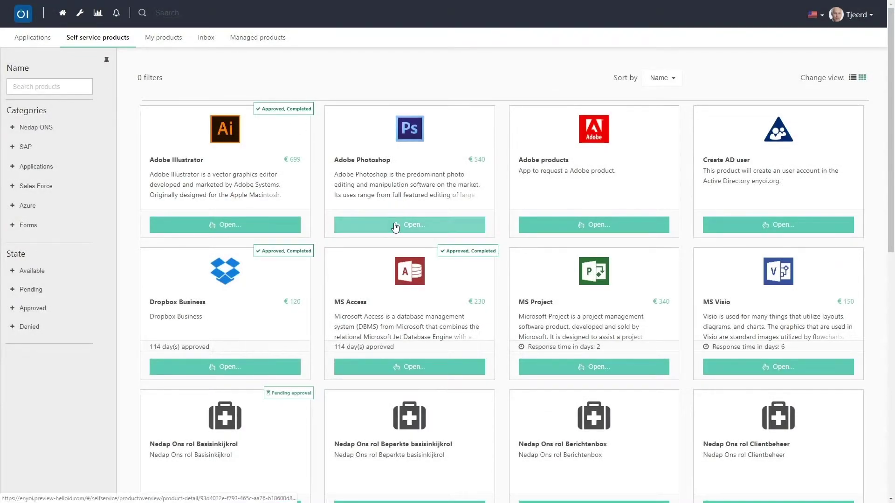
Step: On the Adobe Photoshop request, comment 'I need this item for the new HR project I am assigned to. Thank you'
click(394, 228)
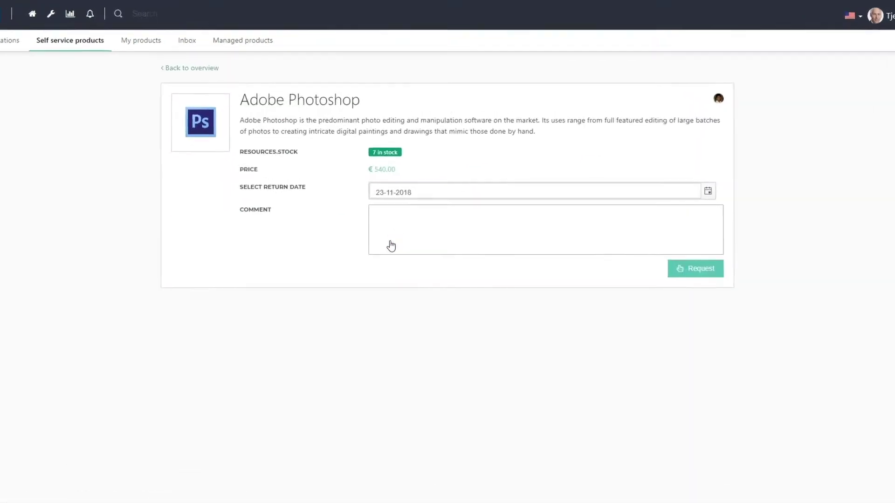
click(369, 333)
text(I need this item for the new HR project I am assigned to.)
key(Return)
text(Thank you)
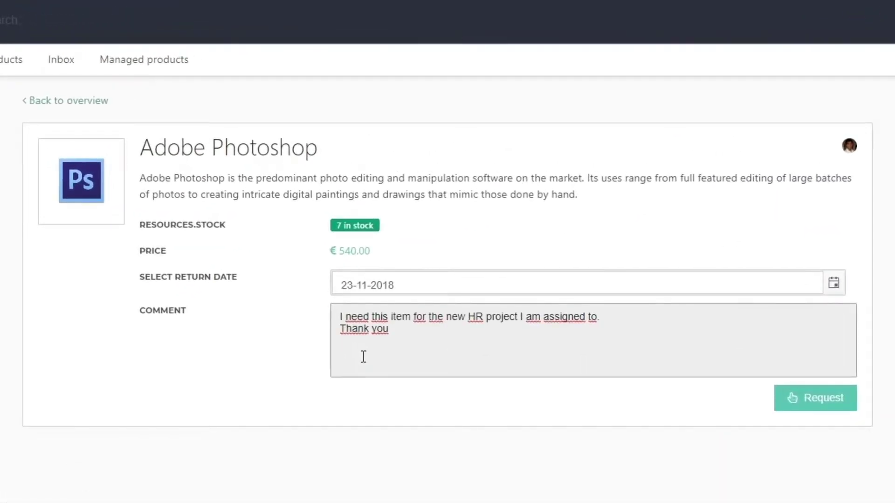
Step: Set return date 23 November 2018, submit the Photoshop request, and return to the products overview
click(834, 284)
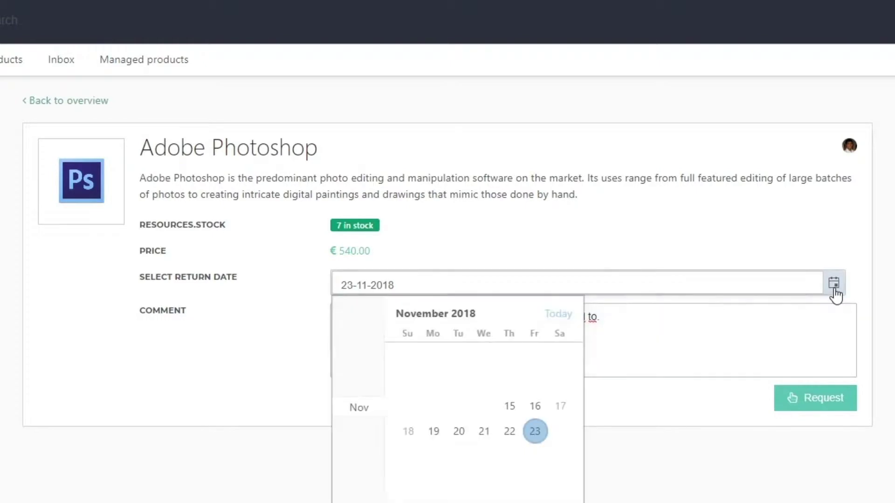
click(534, 434)
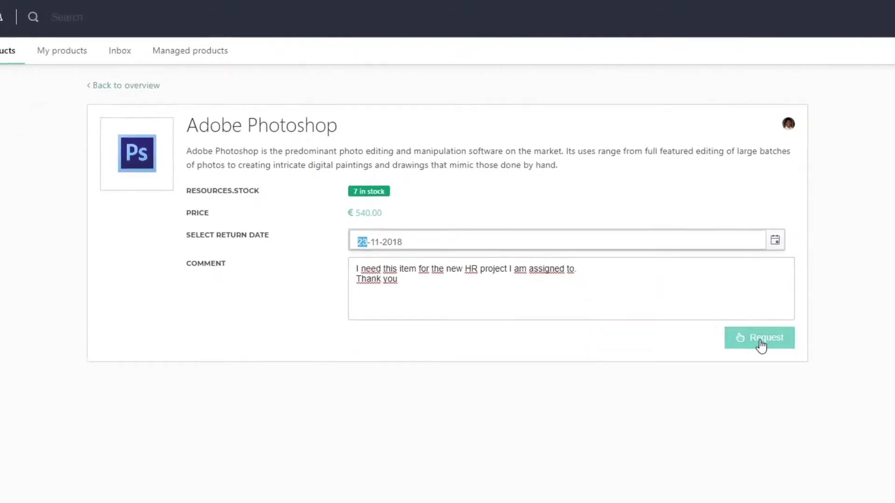
click(760, 343)
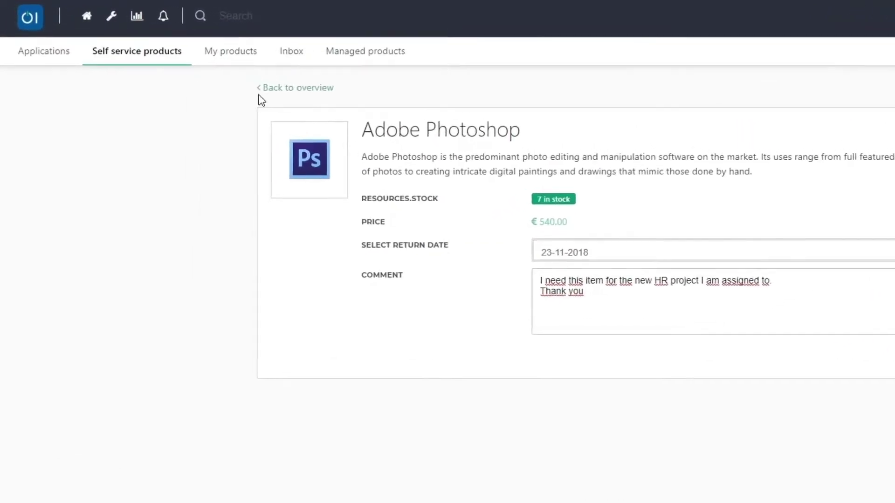
click(152, 57)
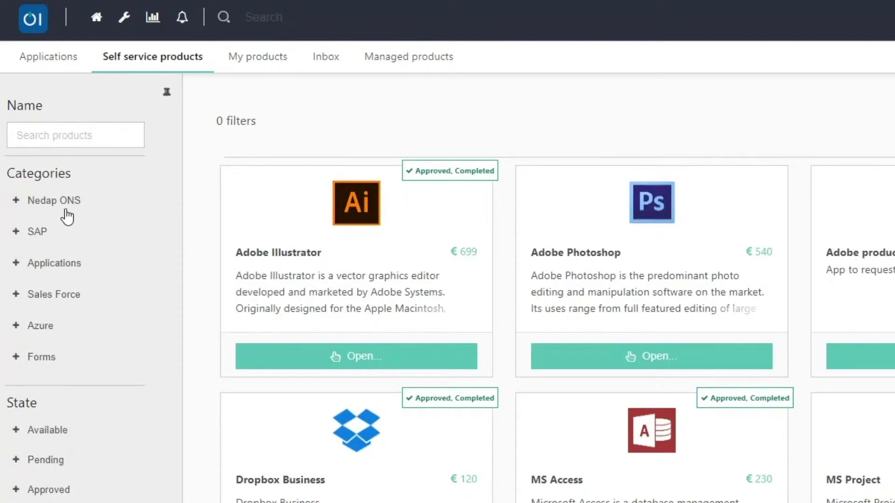
Step: Filter products to the Forms category and choose Illustrator in the Adobe products form
click(39, 361)
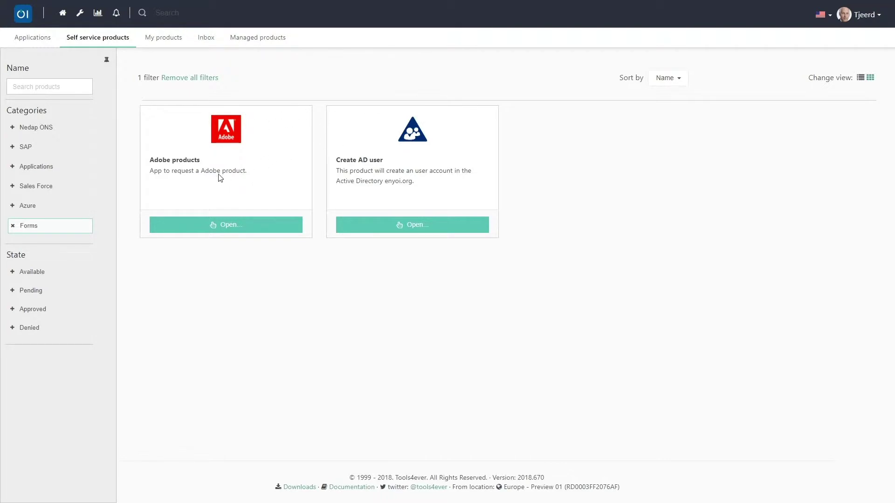
click(217, 226)
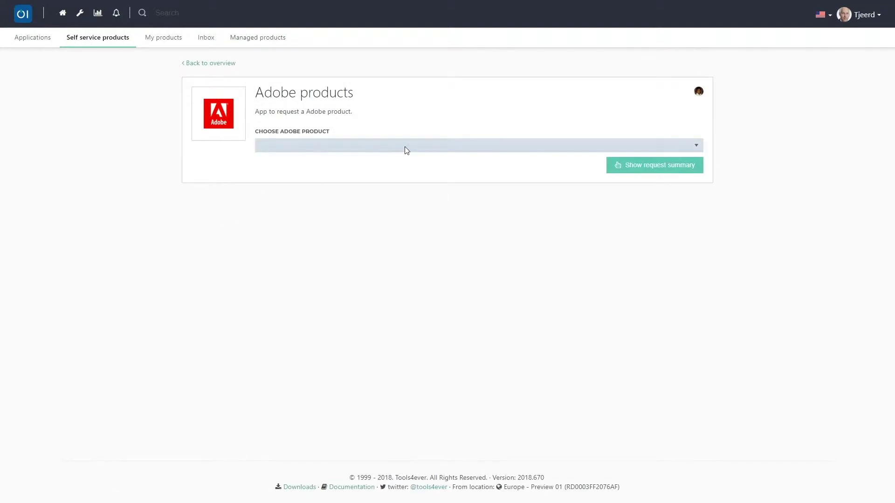
click(405, 150)
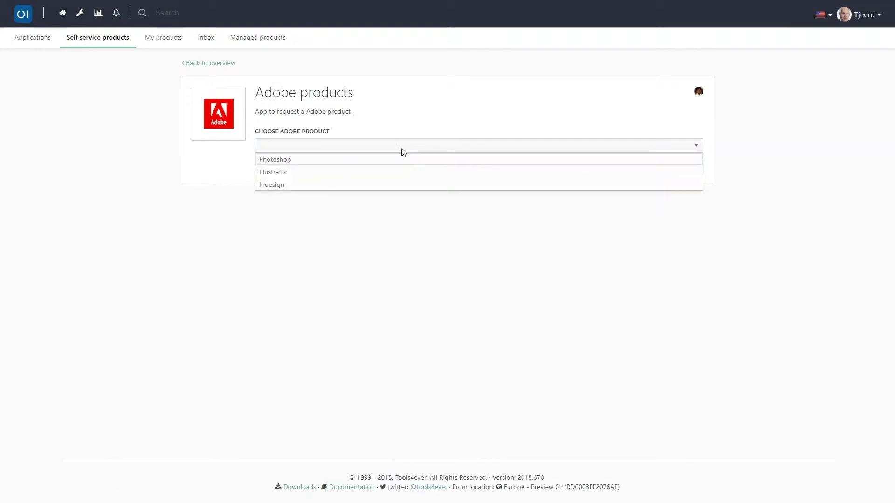
click(376, 174)
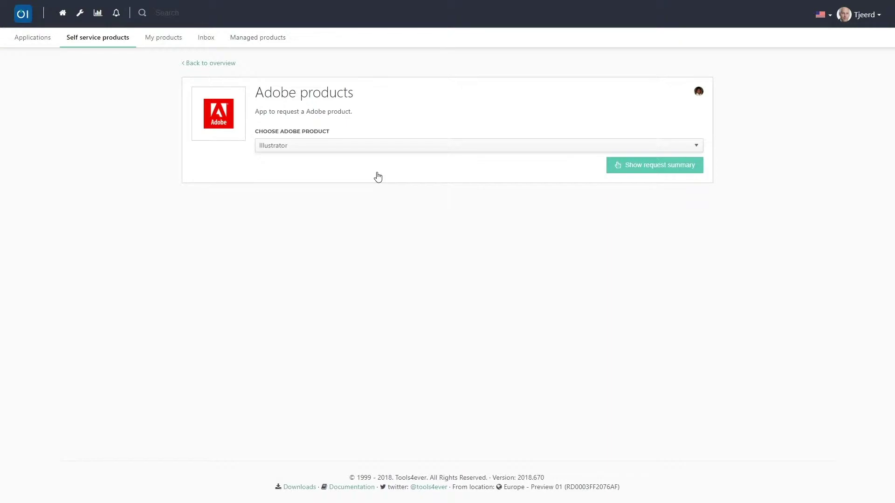
Step: Submit the Illustrator request from the summary with the pasted HR-project comment
click(635, 172)
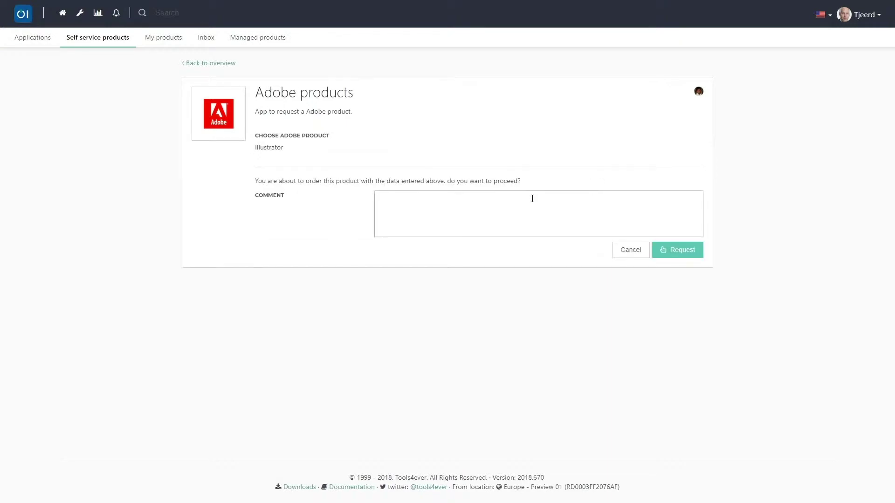
click(531, 198)
text(I need this item for the new HR project I am assigned to. Thank you)
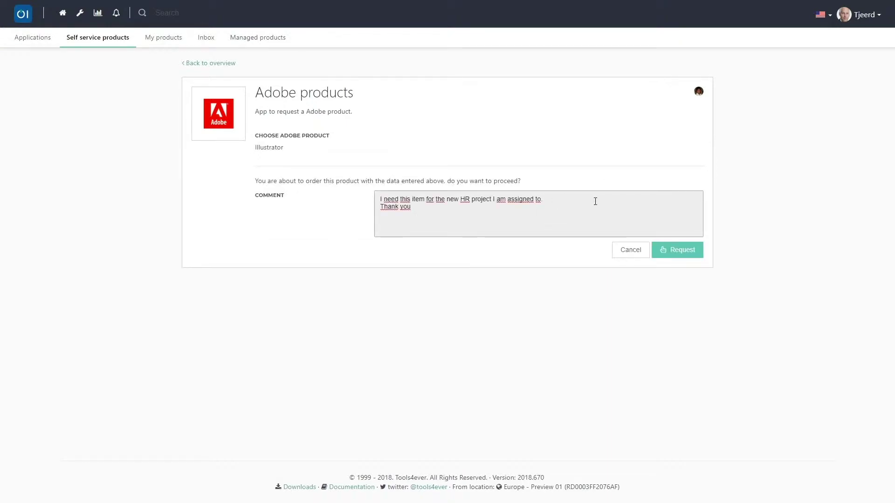
click(677, 255)
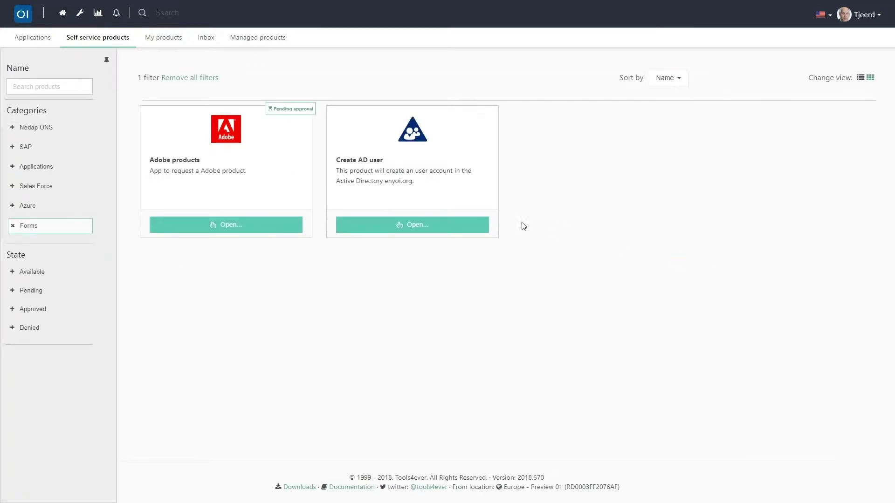
Step: Fill the Create AD user form with the new user's first and last name and location France
click(410, 225)
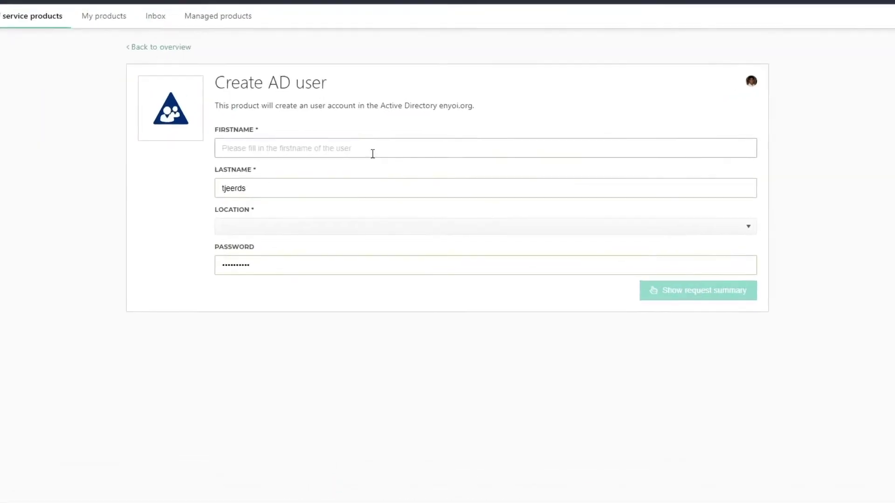
click(386, 149)
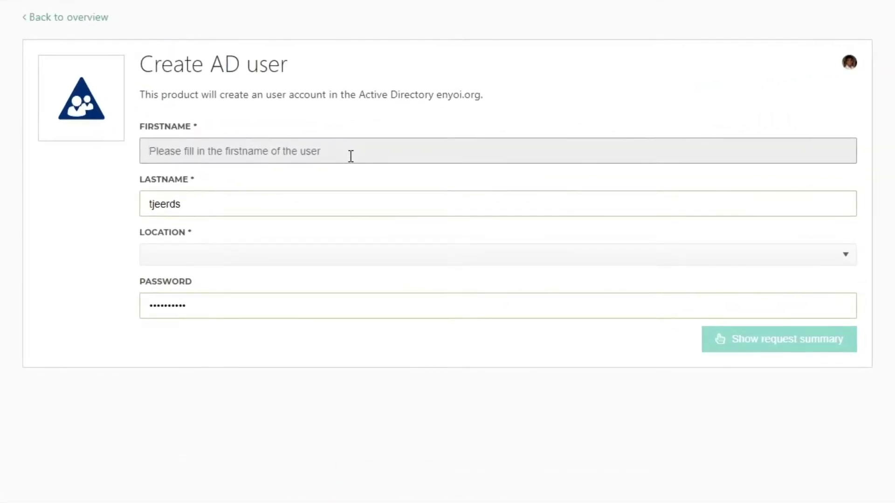
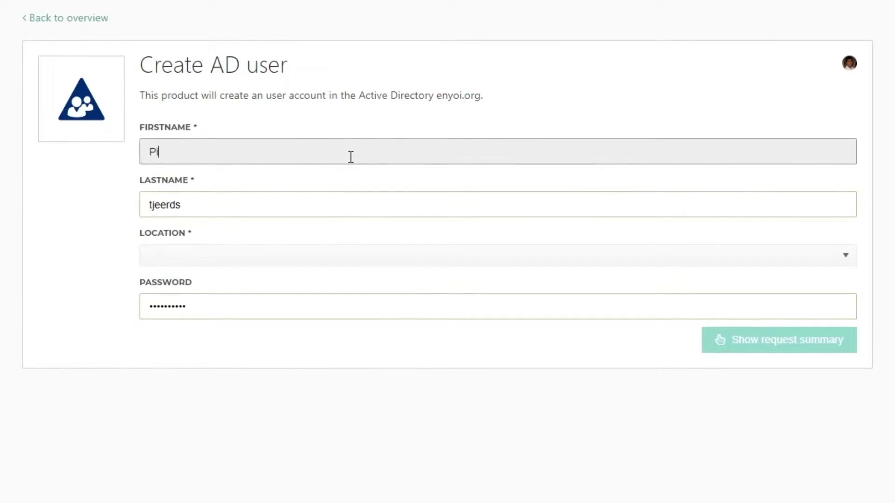
key(Tab)
key(Tab)
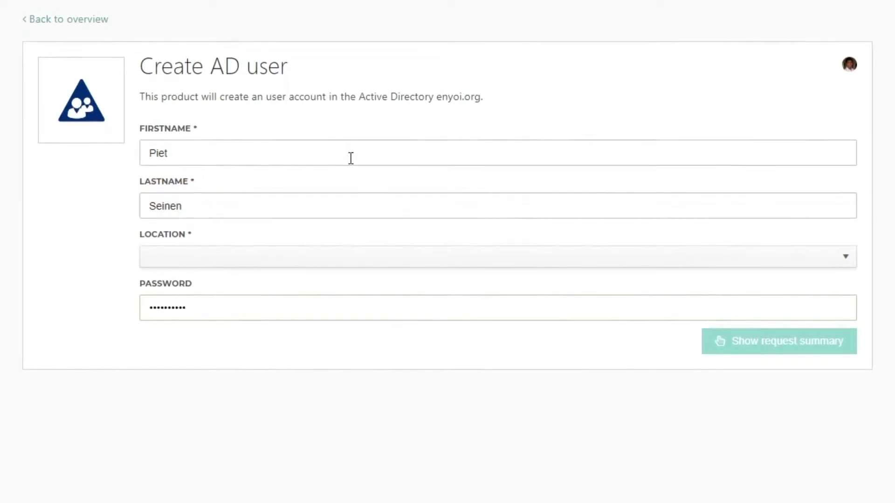
click(278, 264)
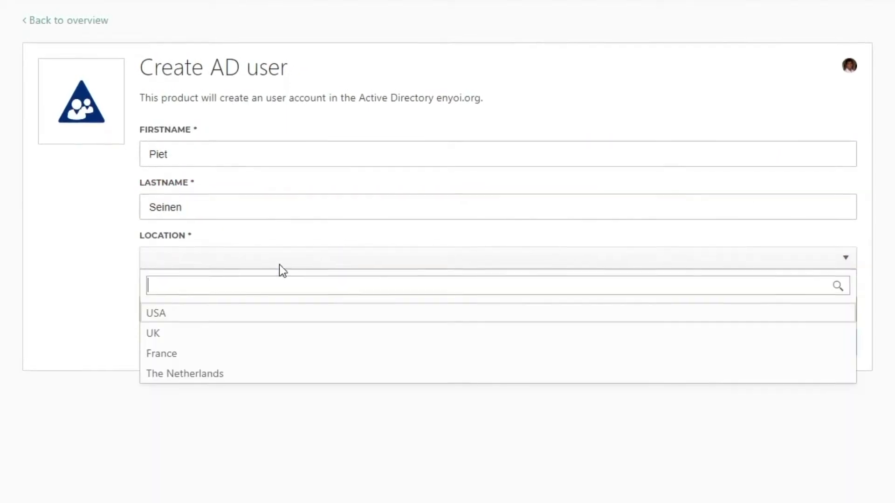
click(217, 357)
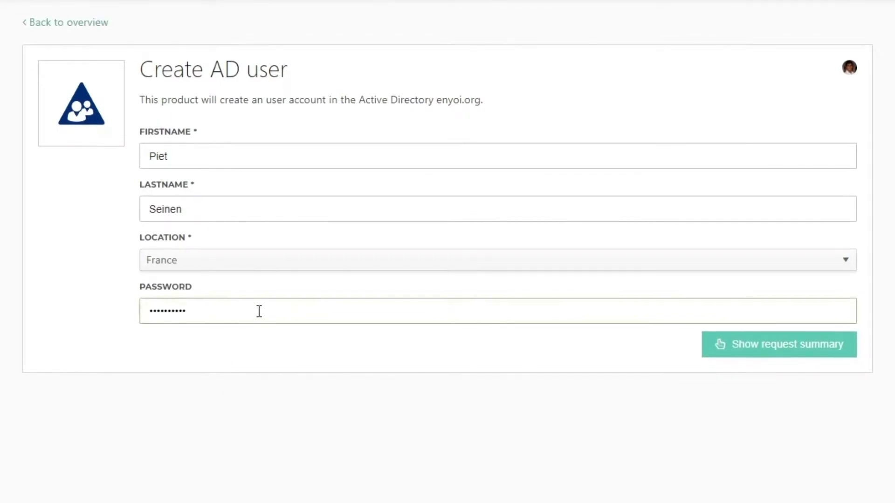
Step: Submit the Create AD user request from the summary with the pasted HR-project comment
click(732, 343)
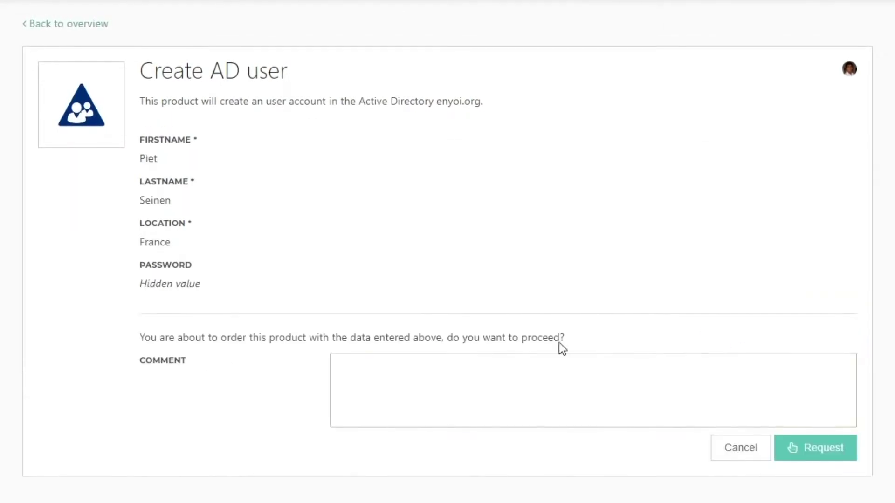
click(469, 373)
text(I need this item for the new HR project I am assigned to. Thank you)
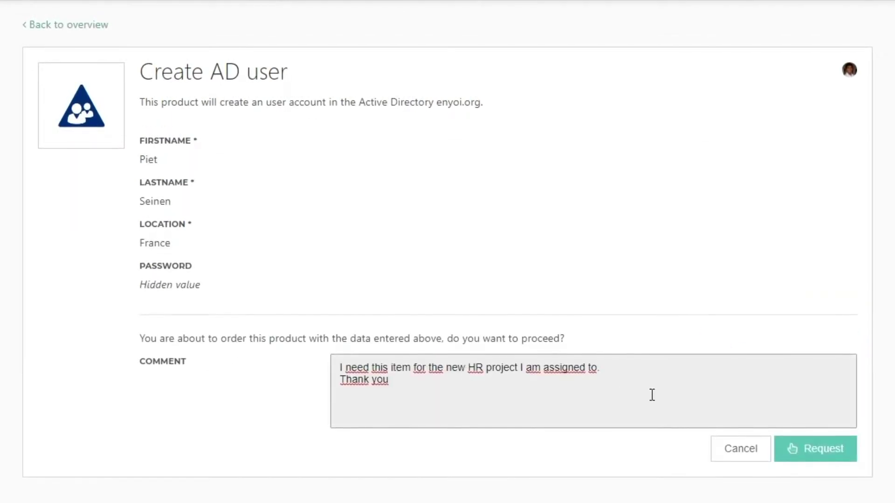
click(810, 455)
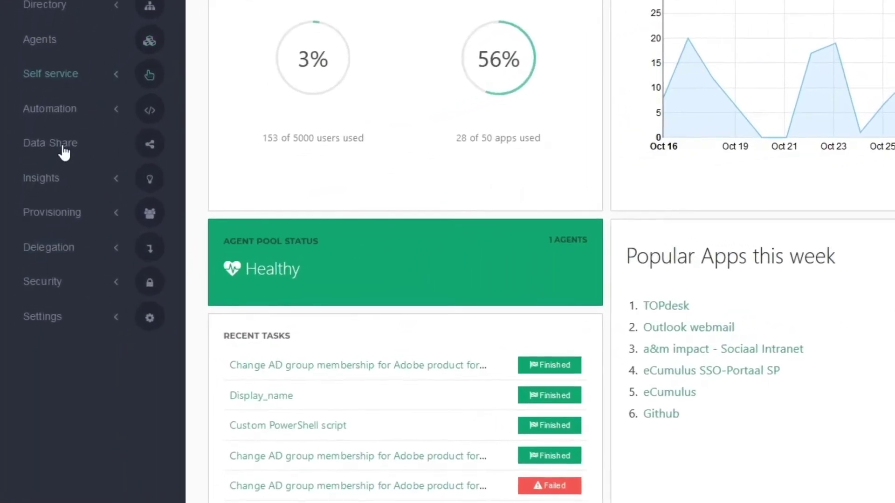
click(52, 116)
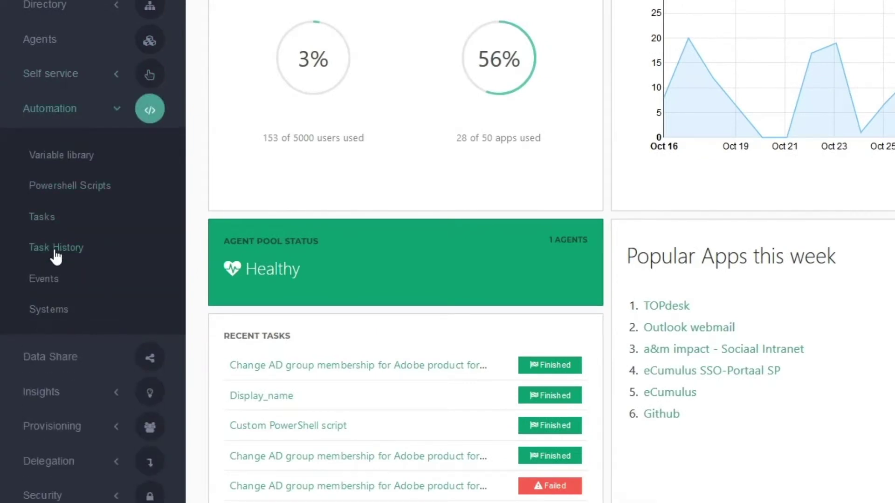
click(56, 254)
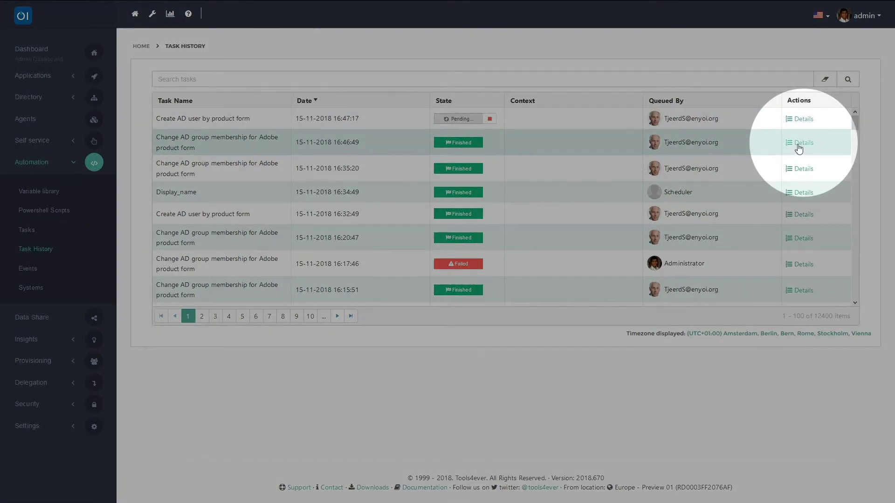
click(798, 143)
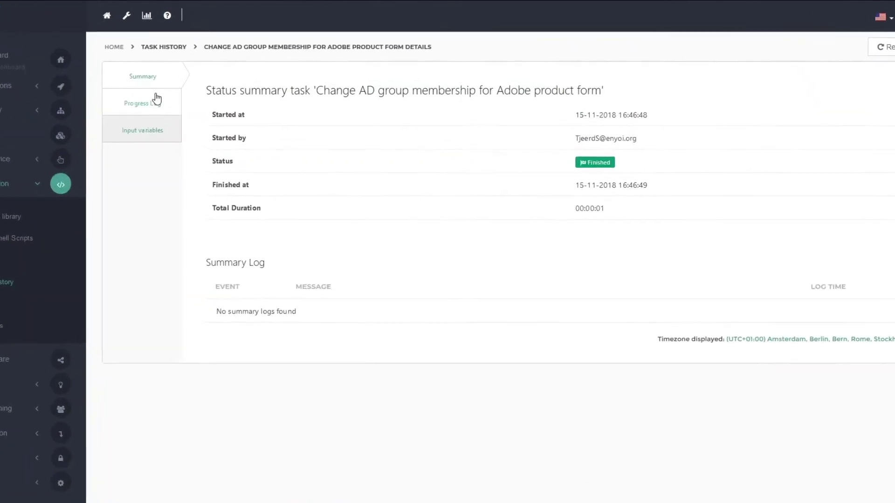
click(176, 91)
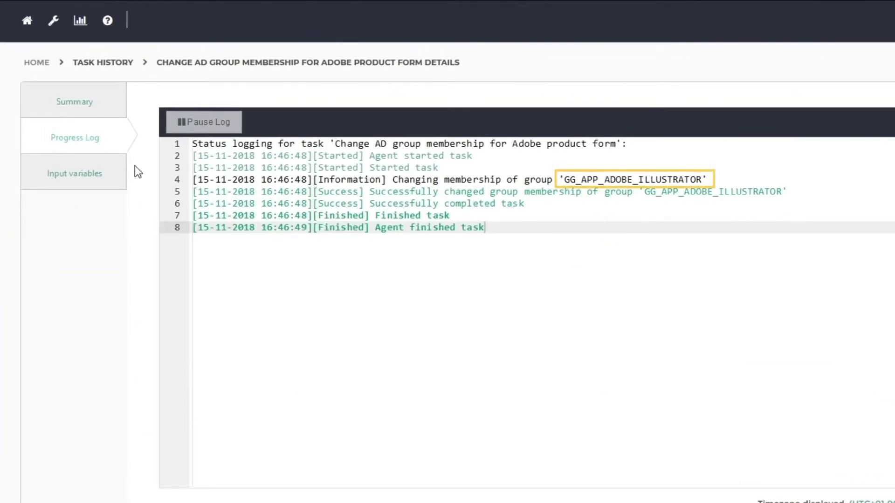
click(108, 171)
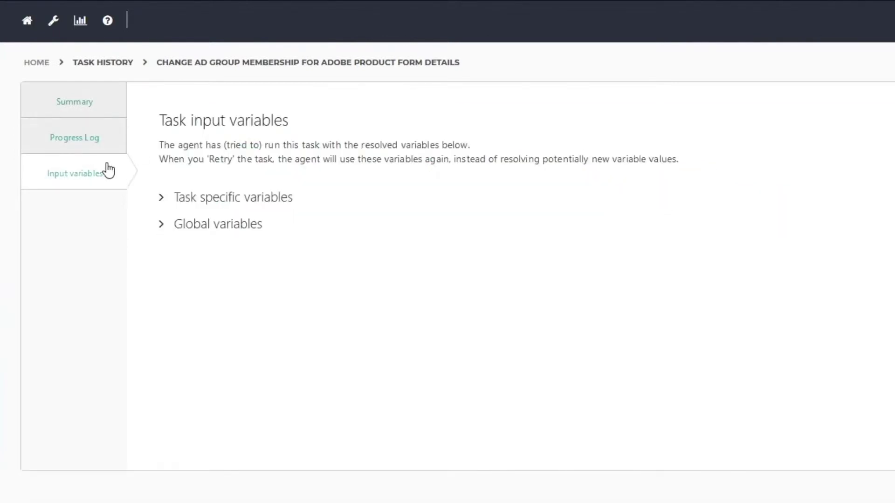
click(163, 200)
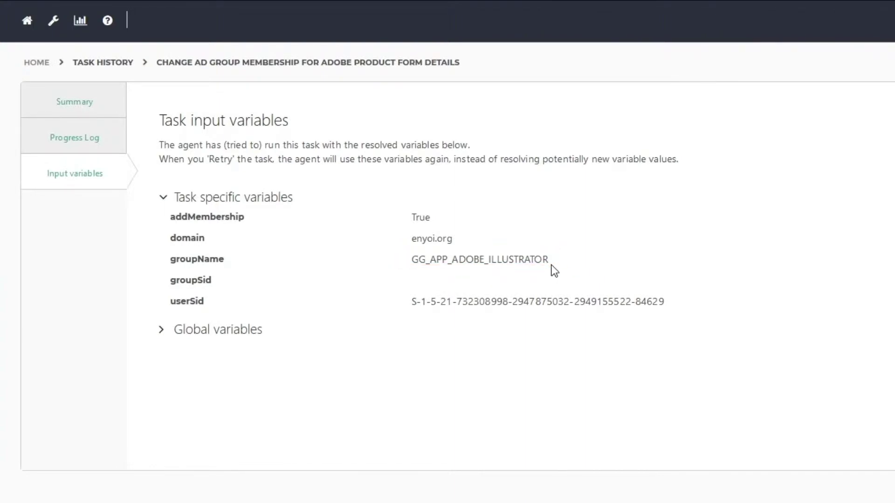
click(103, 64)
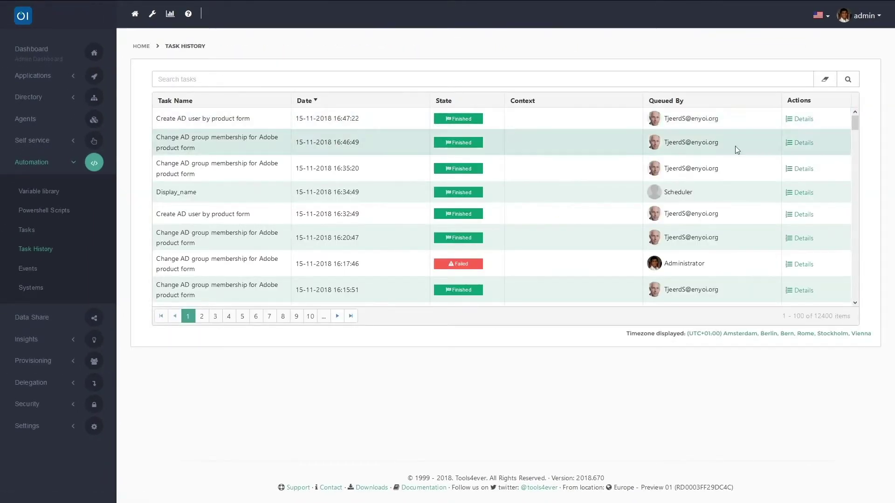
Step: Inspect the Create AD user task's task-specific input variables, then go to Self service > Products
click(800, 121)
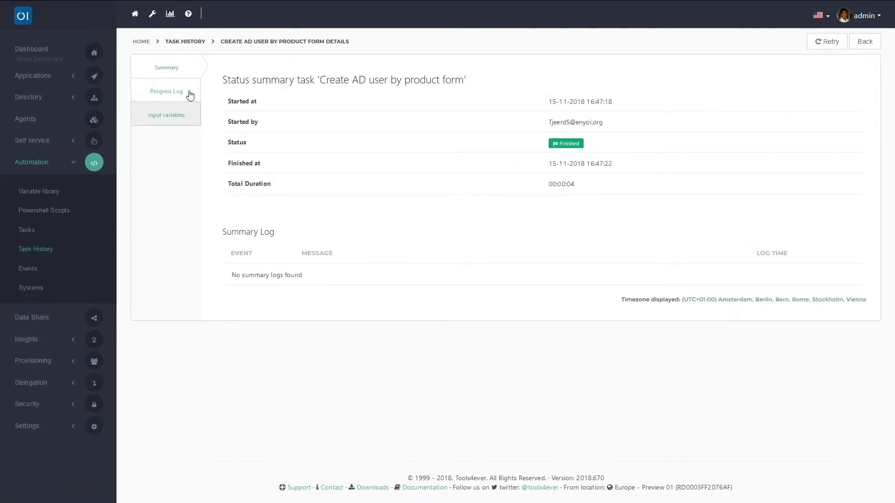
click(180, 113)
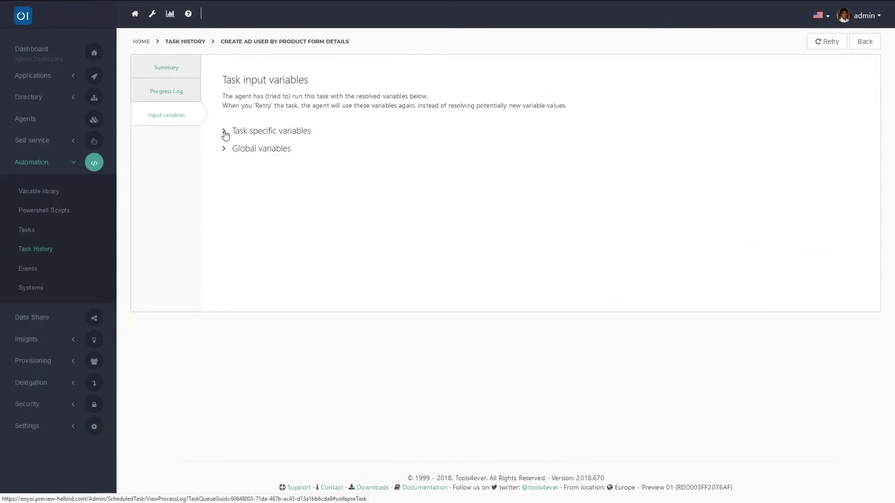
click(225, 132)
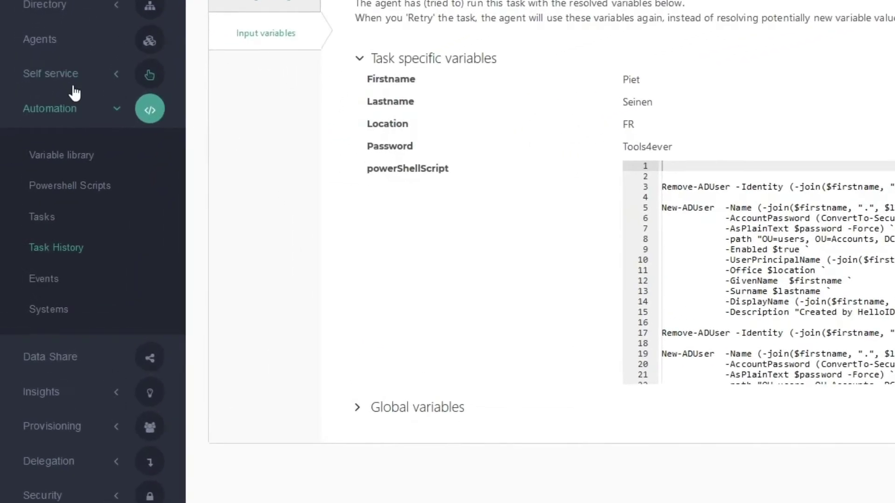
click(60, 79)
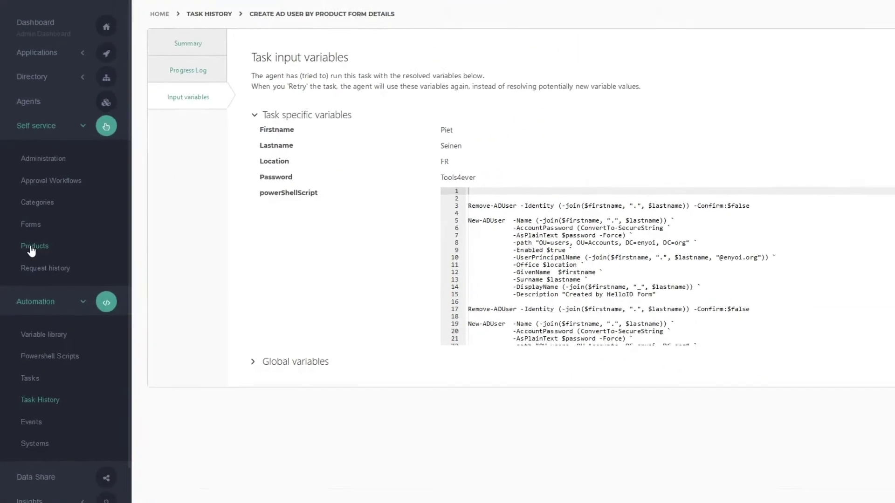
click(31, 248)
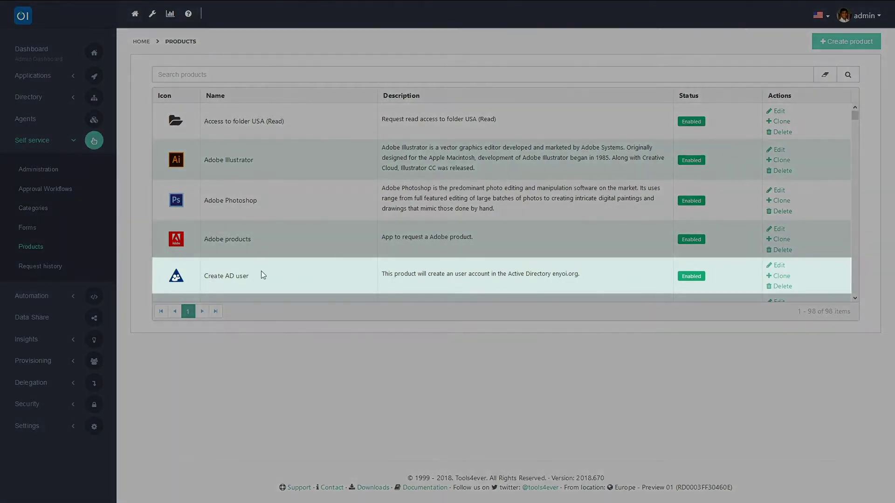
Step: Set the Create AD user product's approval workflow to Approve by Manager and view its Actions
click(778, 266)
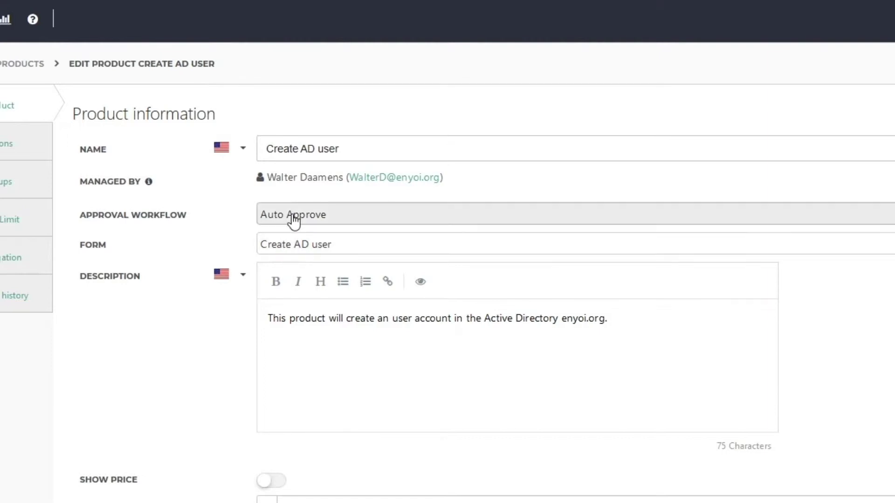
click(325, 219)
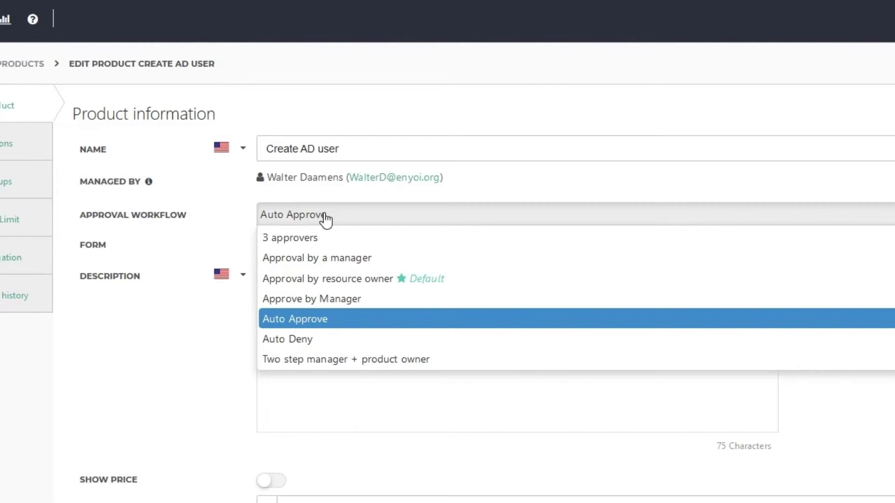
click(327, 298)
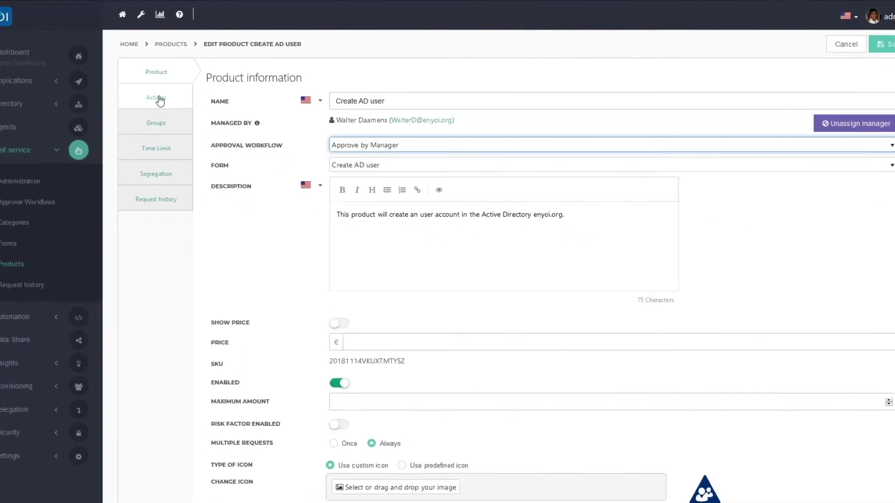
click(160, 100)
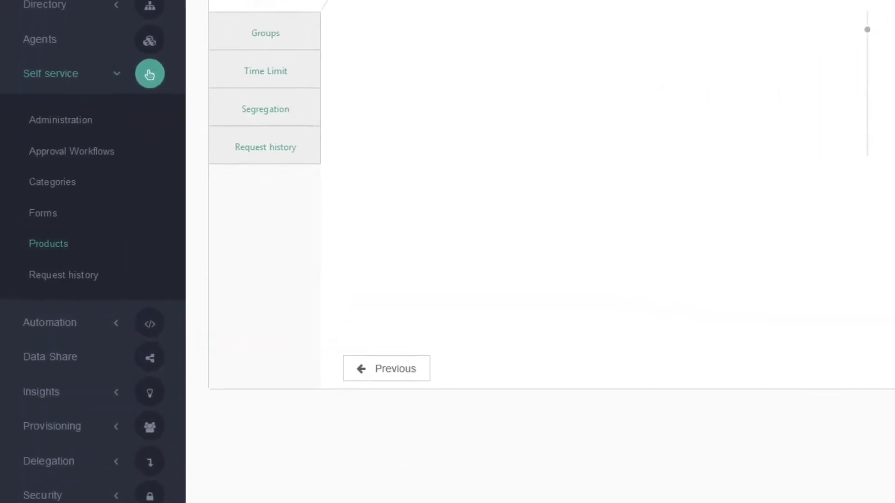
Step: Preview the Create AD user form under Self service > Forms, then open it in the designer
click(46, 220)
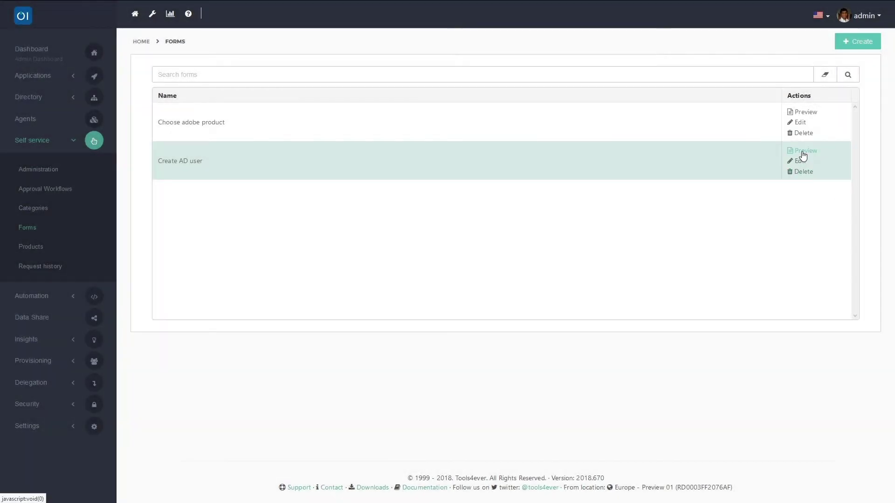
click(802, 154)
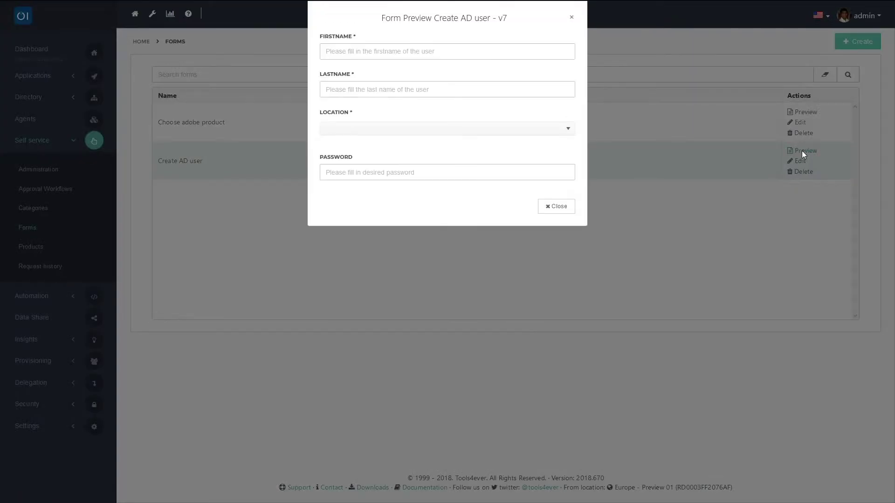
click(570, 21)
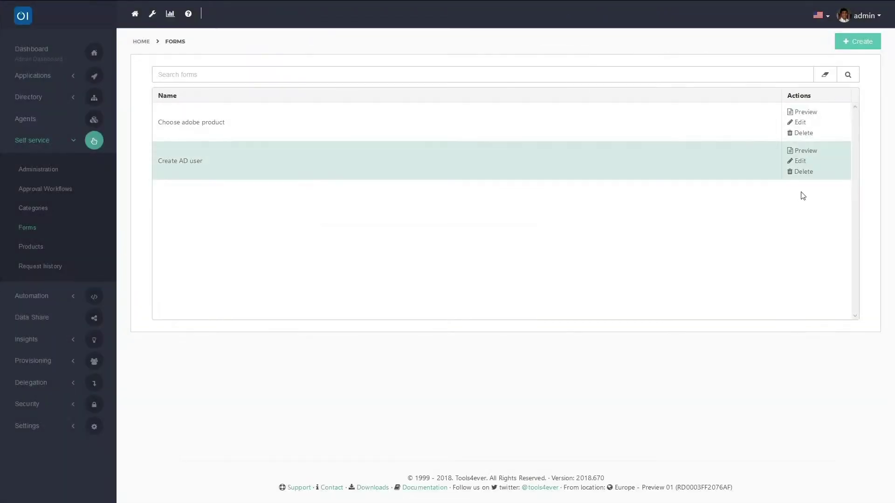
click(800, 161)
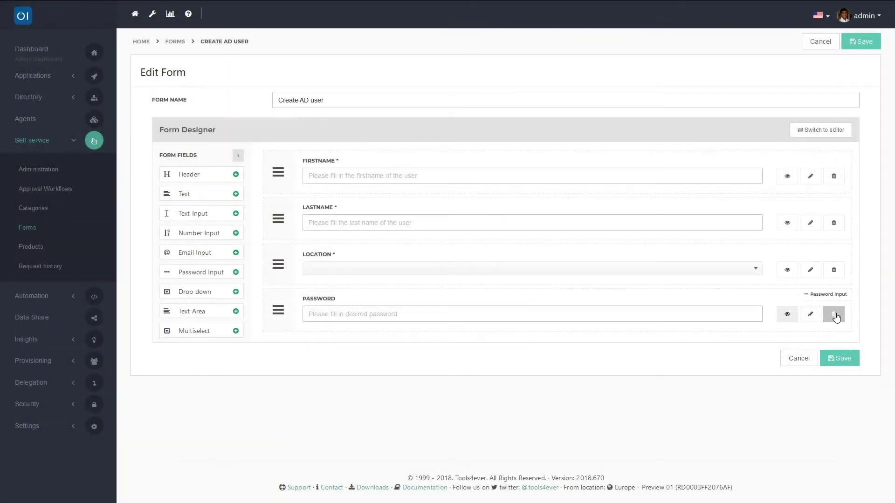
Step: Replace the old Password field with a new password input below Location
click(833, 314)
click(554, 61)
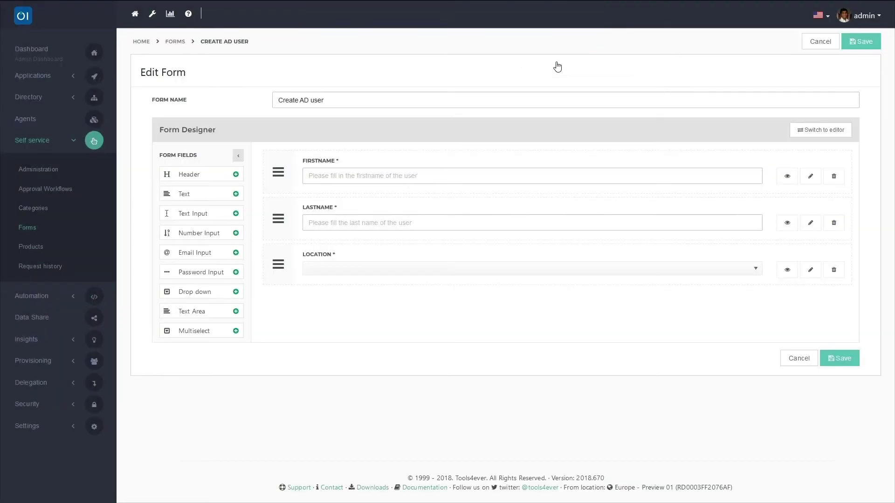
drag(224, 274, 332, 329)
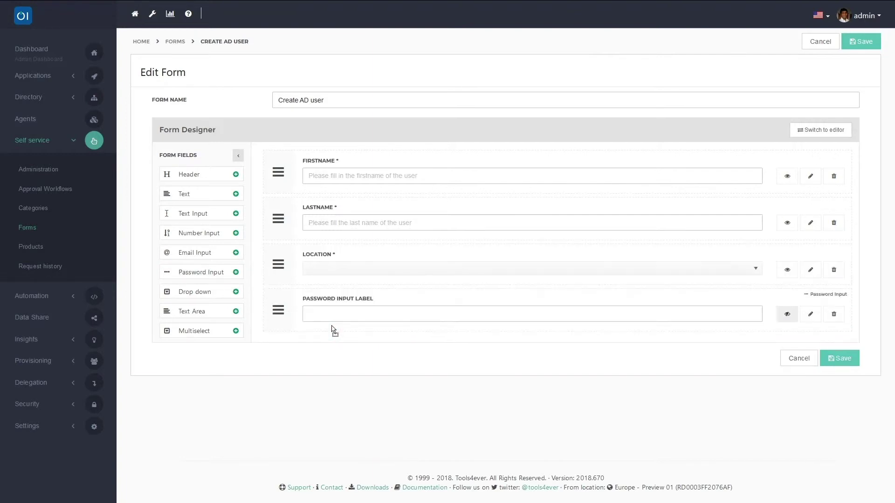
click(810, 314)
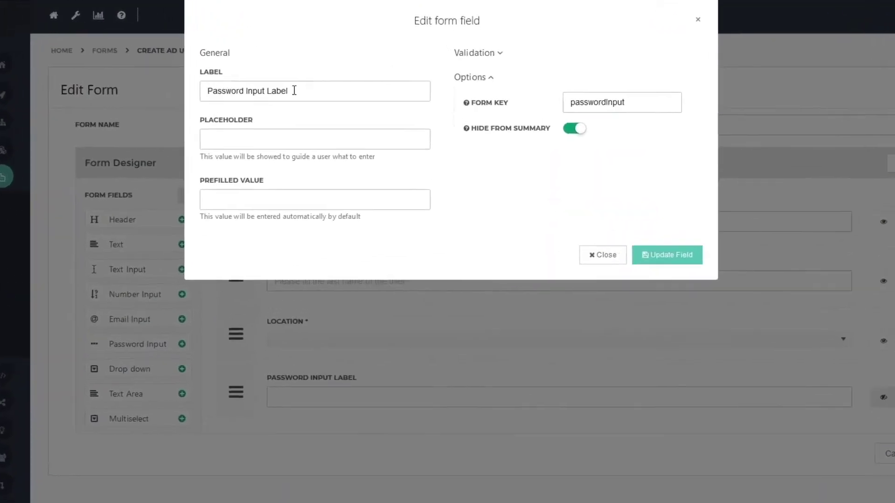
Step: Label the field 'Password', with placeholder 'Fill in the password' and a default prefilled password
drag(294, 90, 189, 104)
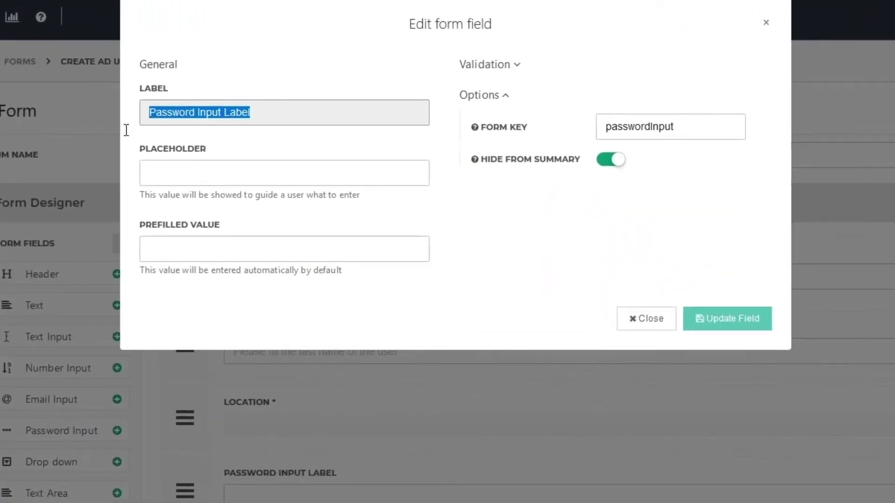
text(Pas)
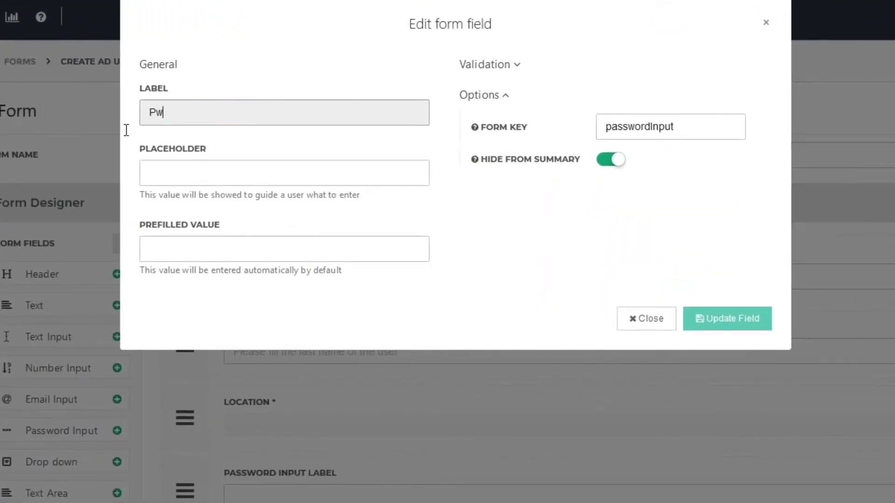
text(sword)
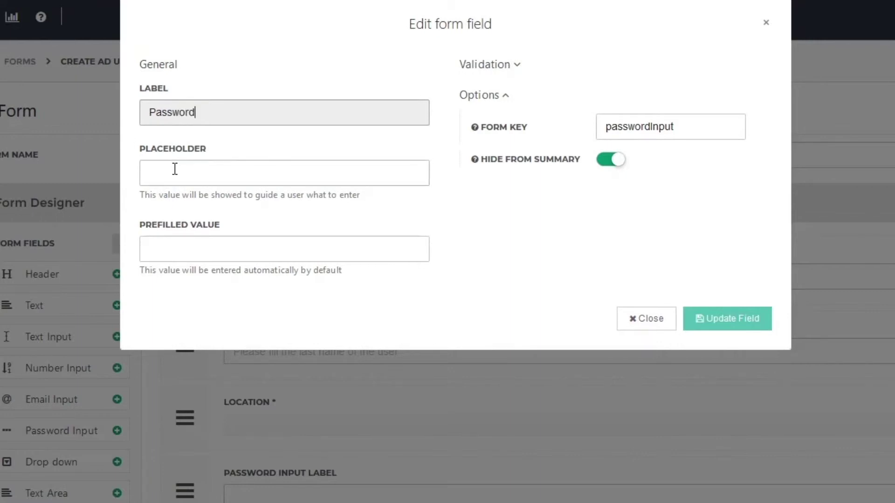
click(174, 169)
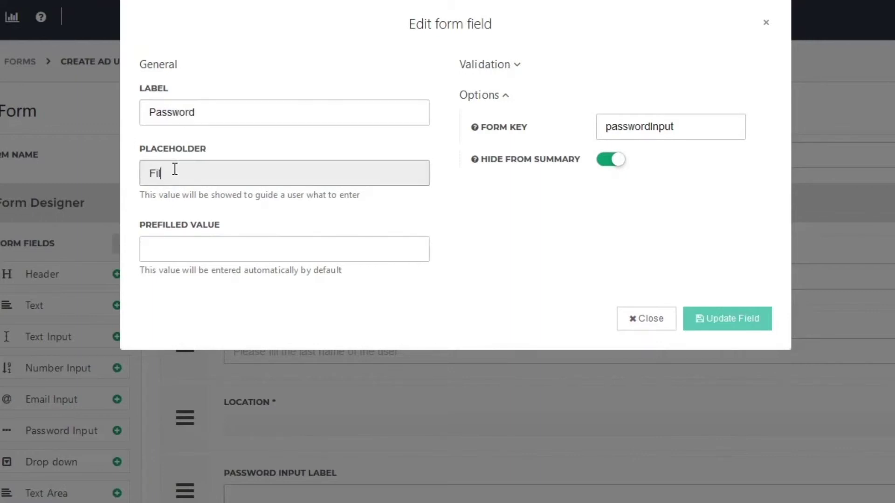
text(Fill in the password)
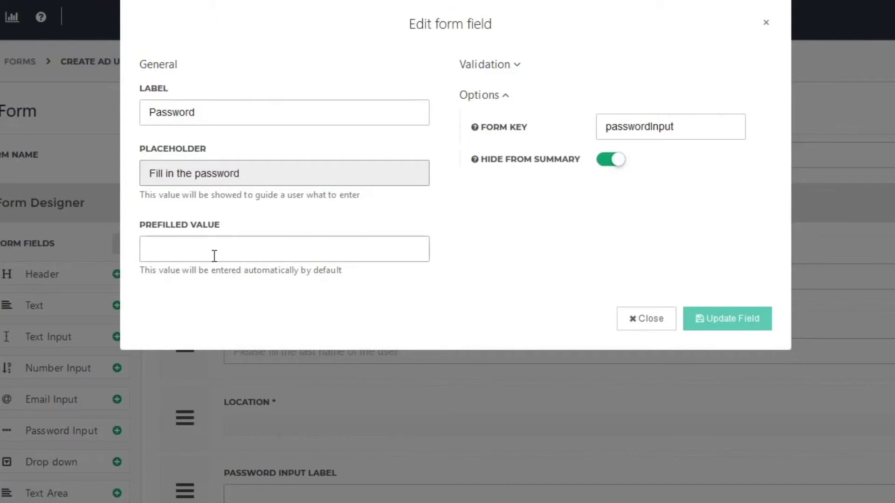
click(215, 256)
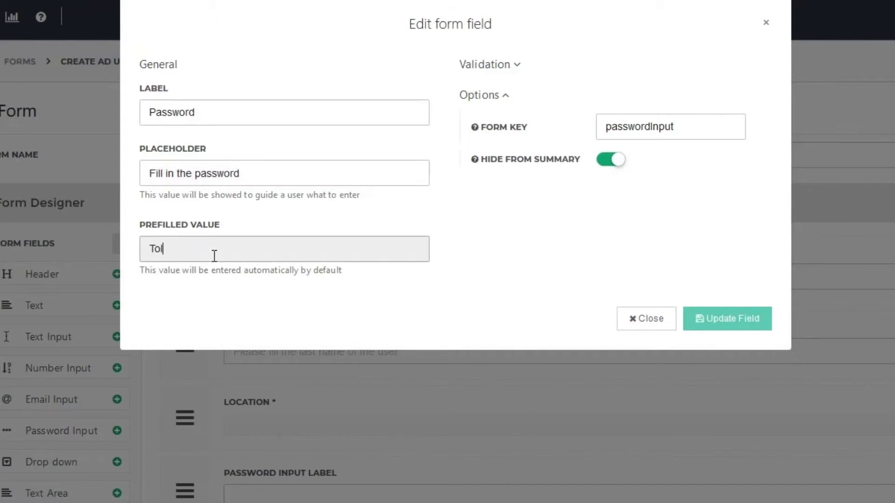
key(BackSpace)
key(BackSpace)
Step: Make the password field required, minimum length 5, form key 'password', and save it
click(512, 64)
click(613, 94)
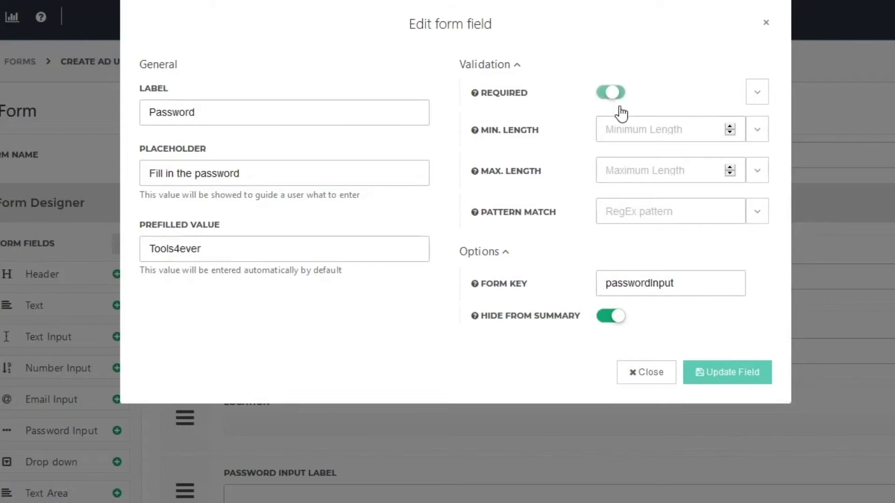
click(627, 126)
text(5)
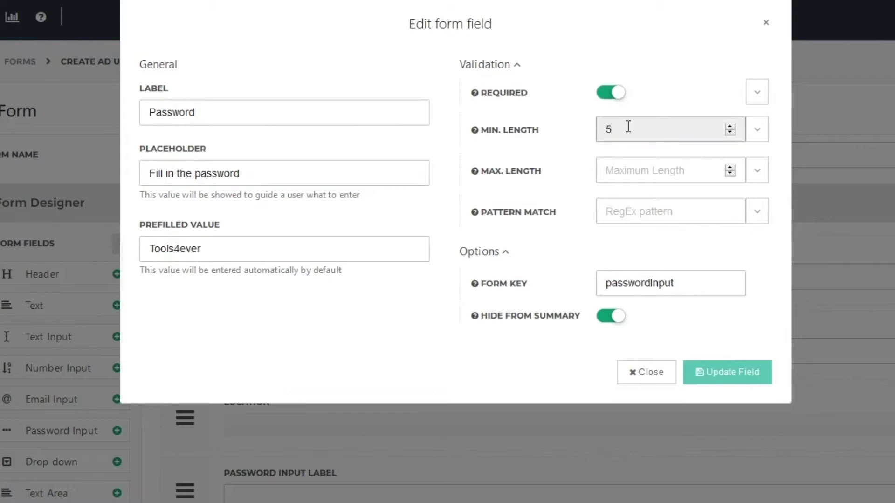
double_click(608, 283)
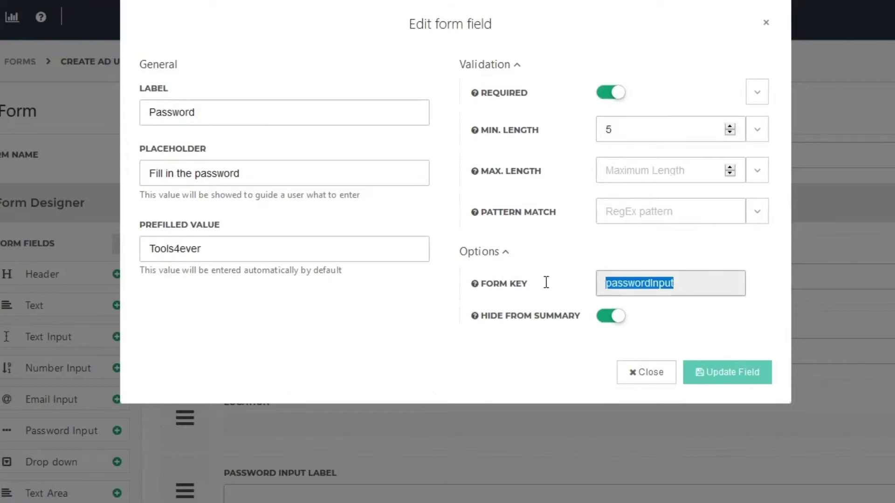
text(password)
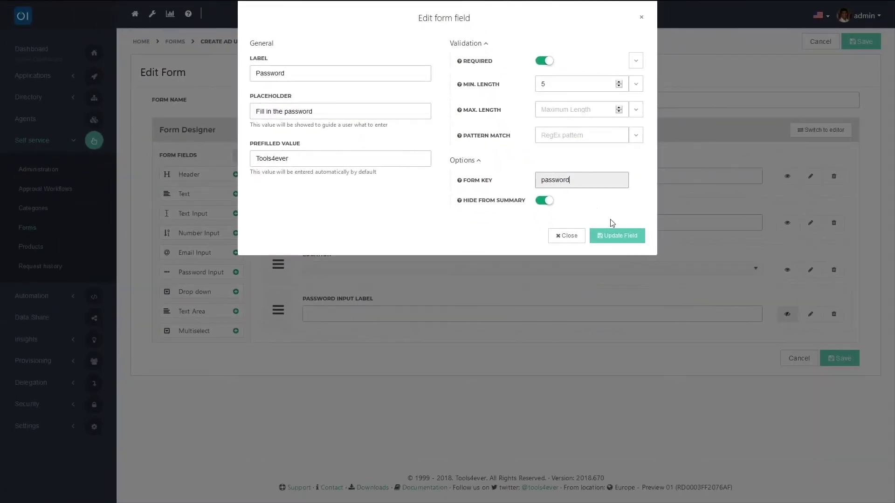
click(610, 236)
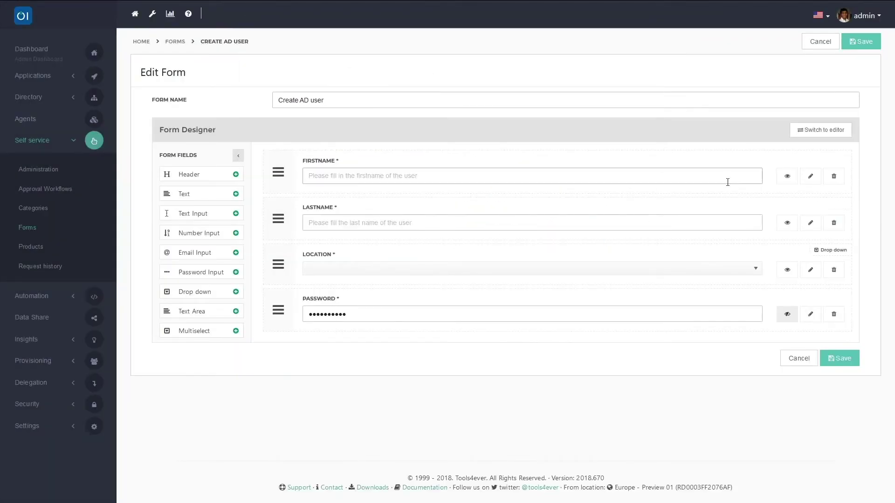
Step: In the editor preview, submit a test form with a sample first and last name and location USA
click(822, 133)
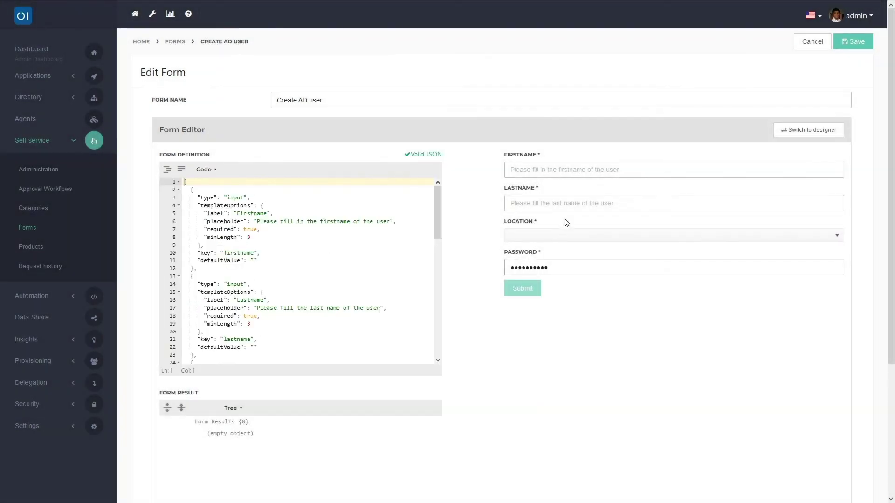
click(541, 175)
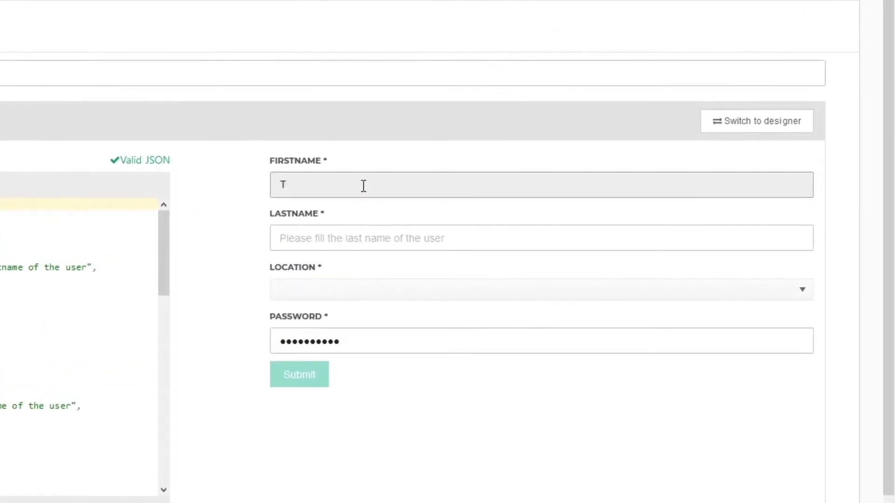
key(Tab)
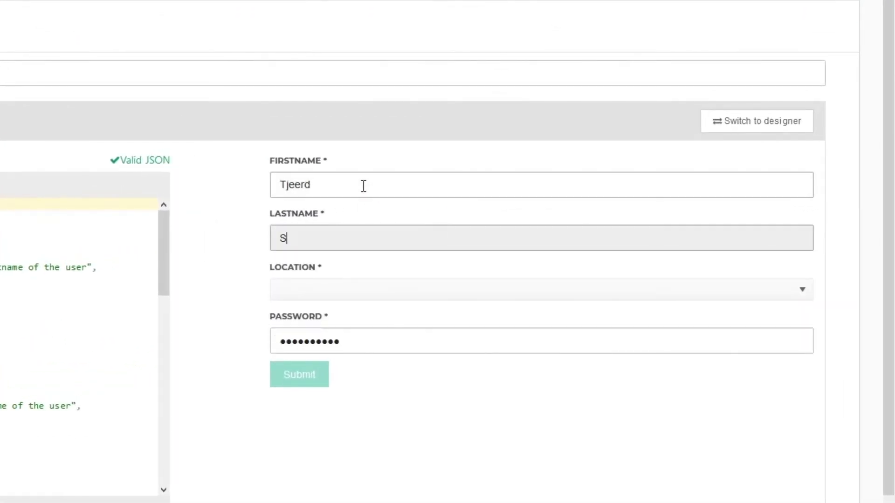
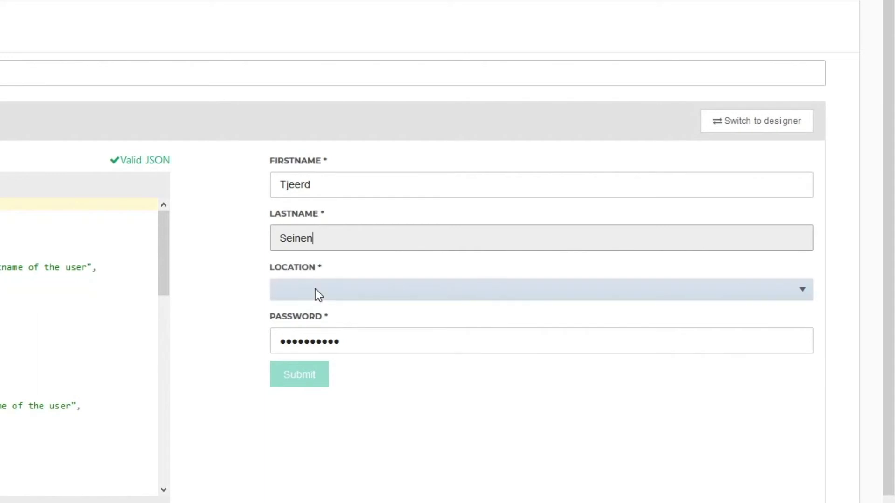
click(315, 289)
click(309, 361)
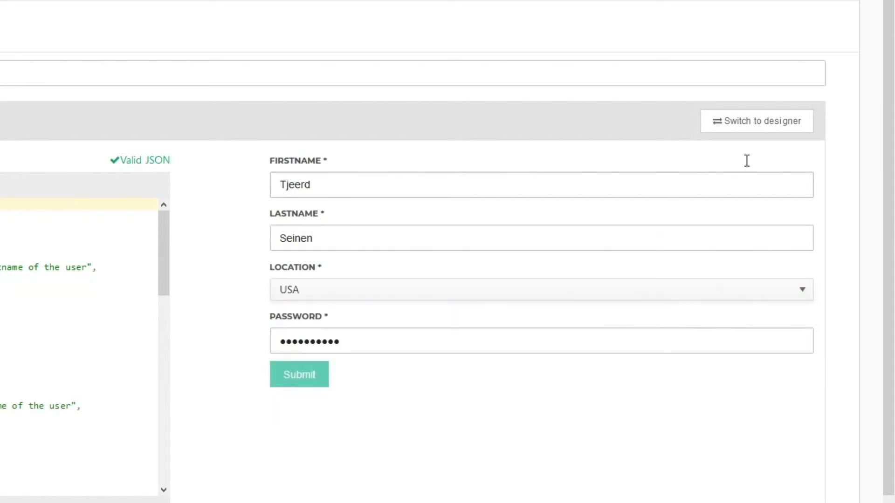
click(296, 379)
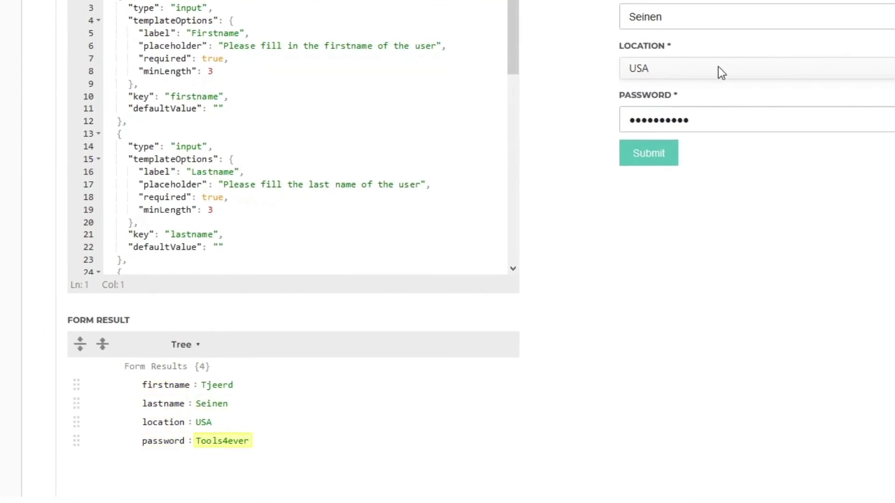
Step: Resubmit the test with a changed password, then return to the visual designer
click(720, 116)
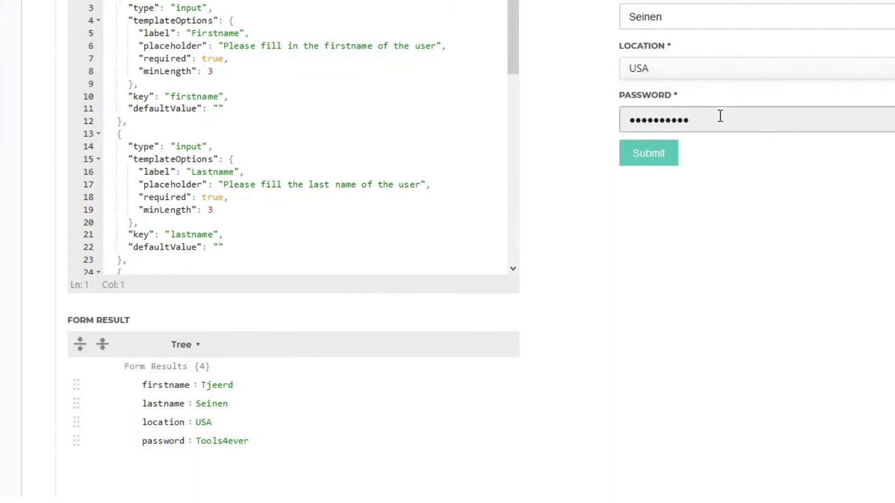
text(1)
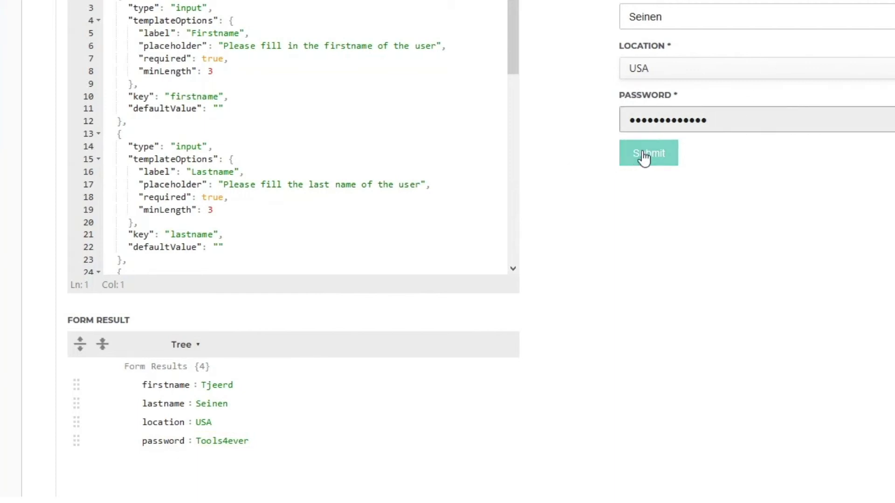
click(644, 156)
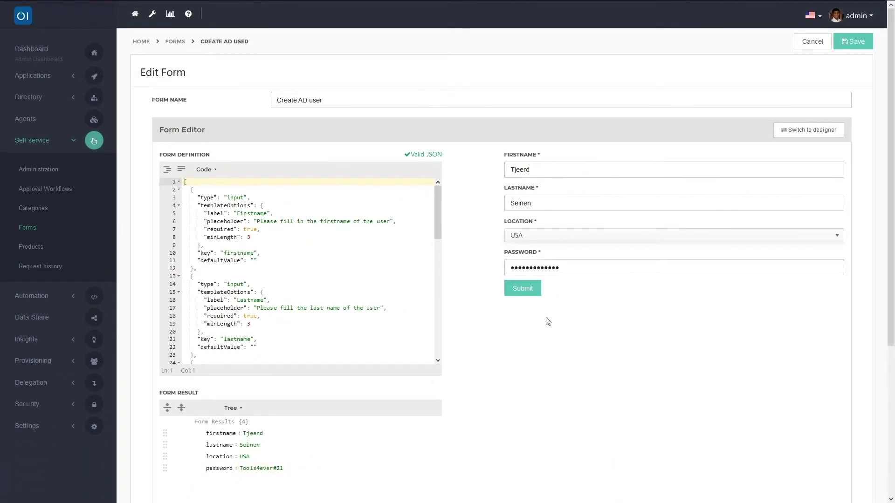
click(800, 131)
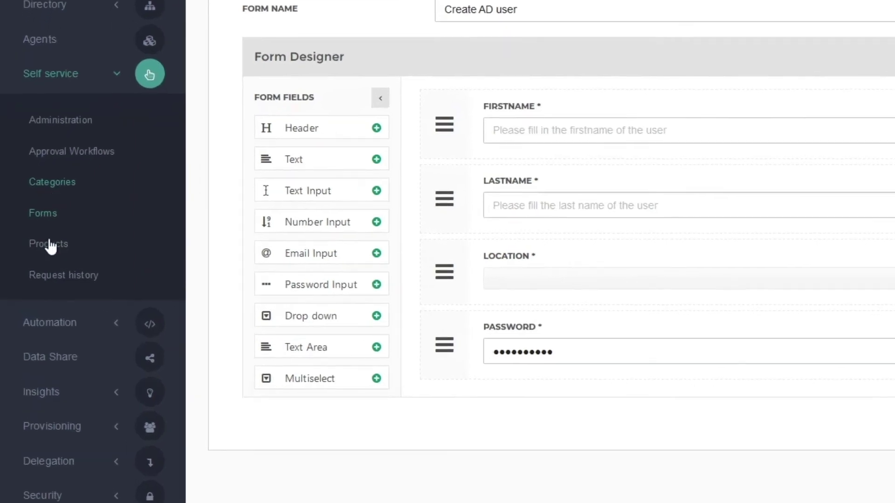
Step: Open the Create AD user product's 'Create AD user by product form' action and view its Variables
click(49, 246)
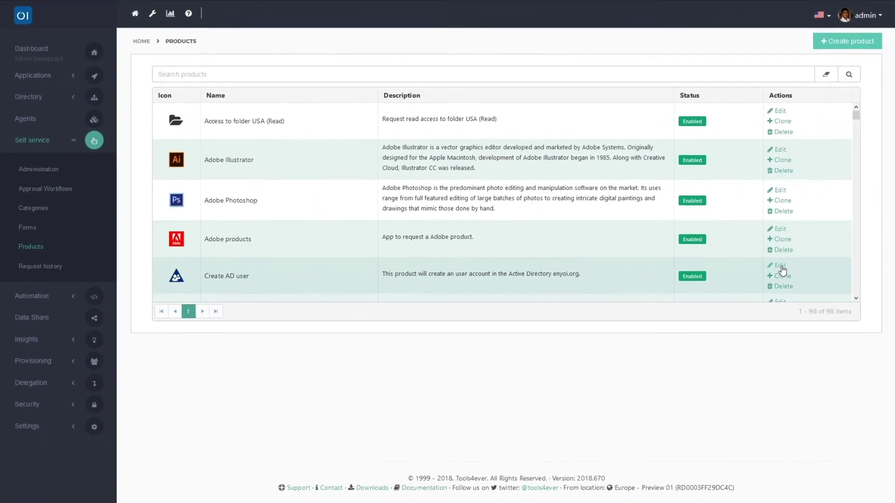
click(779, 266)
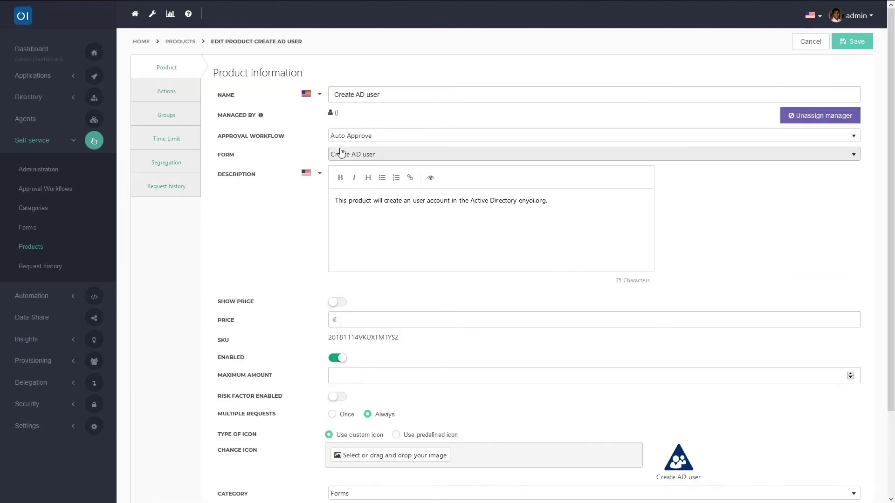
click(167, 90)
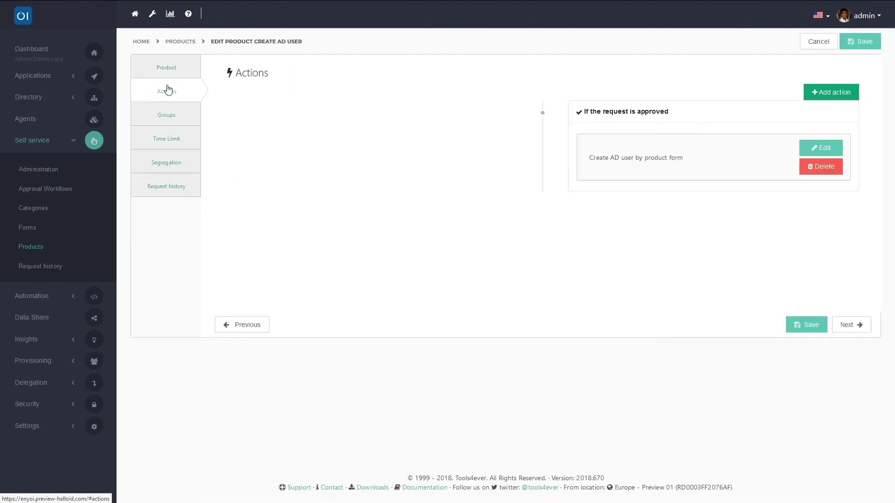
click(820, 152)
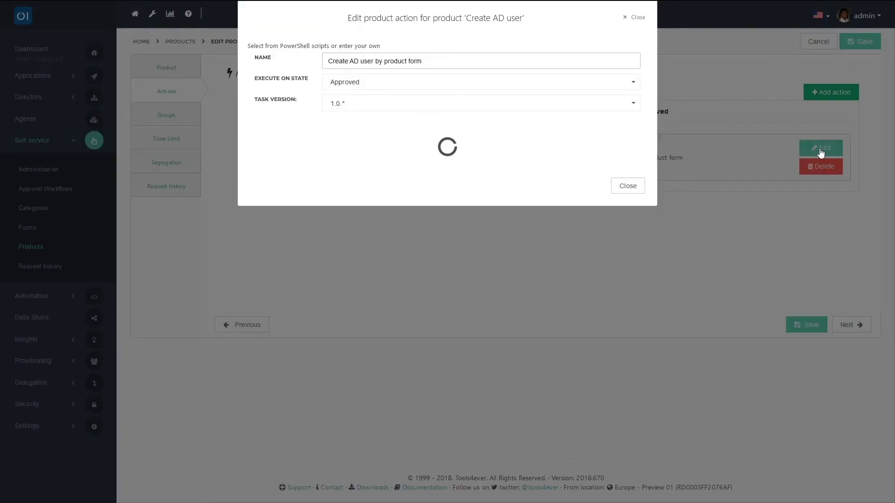
click(328, 130)
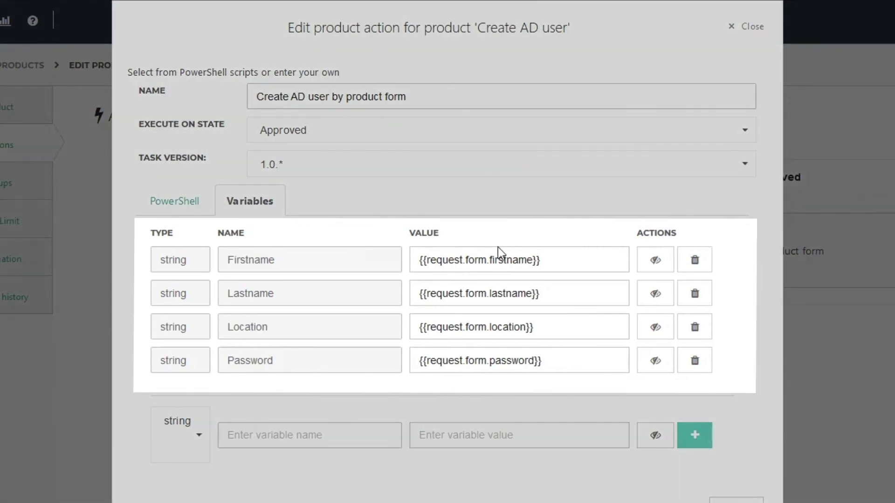